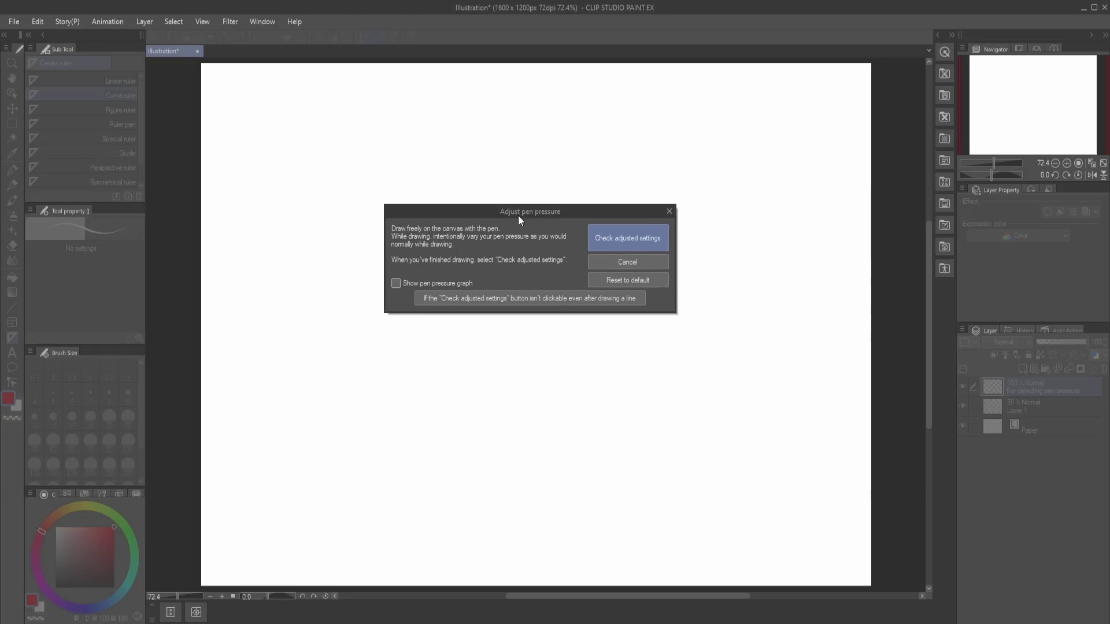
Draw two freehand test strokes with varying pen pressure on the CSP canvas
left_click_drag(518, 215, 418, 184)
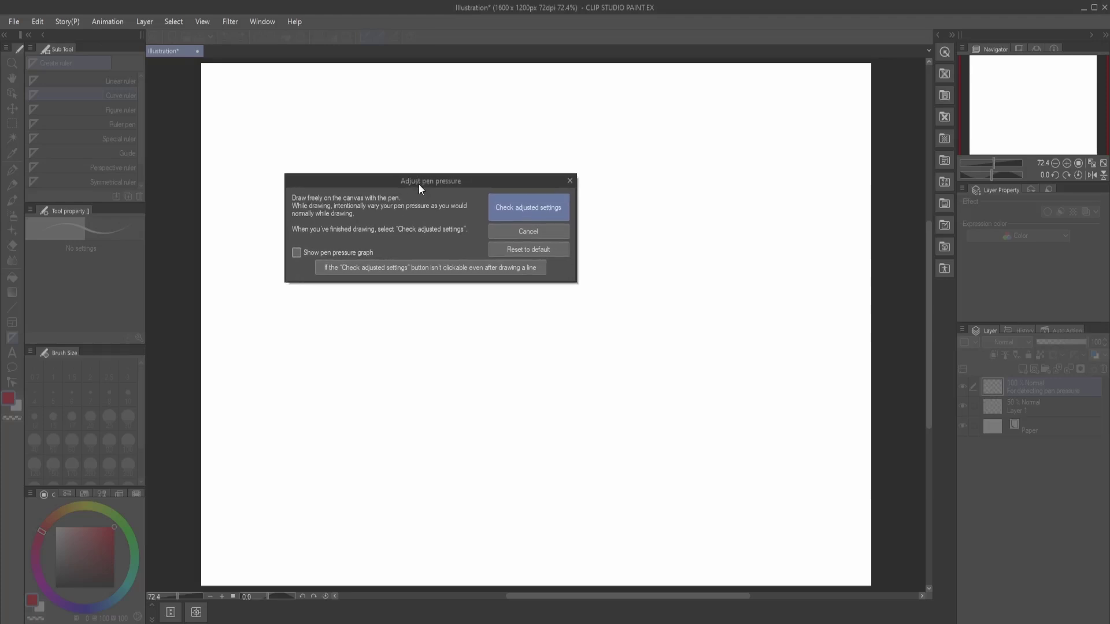
mouse_move(560, 447)
left_mouse_down()
mouse_move(580, 384)
mouse_move(715, 368)
mouse_move(674, 422)
left_mouse_up()
mouse_move(705, 214)
left_mouse_down()
mouse_move(689, 337)
mouse_move(724, 237)
left_mouse_up()
Turn on Show pen pressure graph, then close the Adjust pen pressure dialog
left_click_drag(462, 183, 475, 180)
left_click(366, 252)
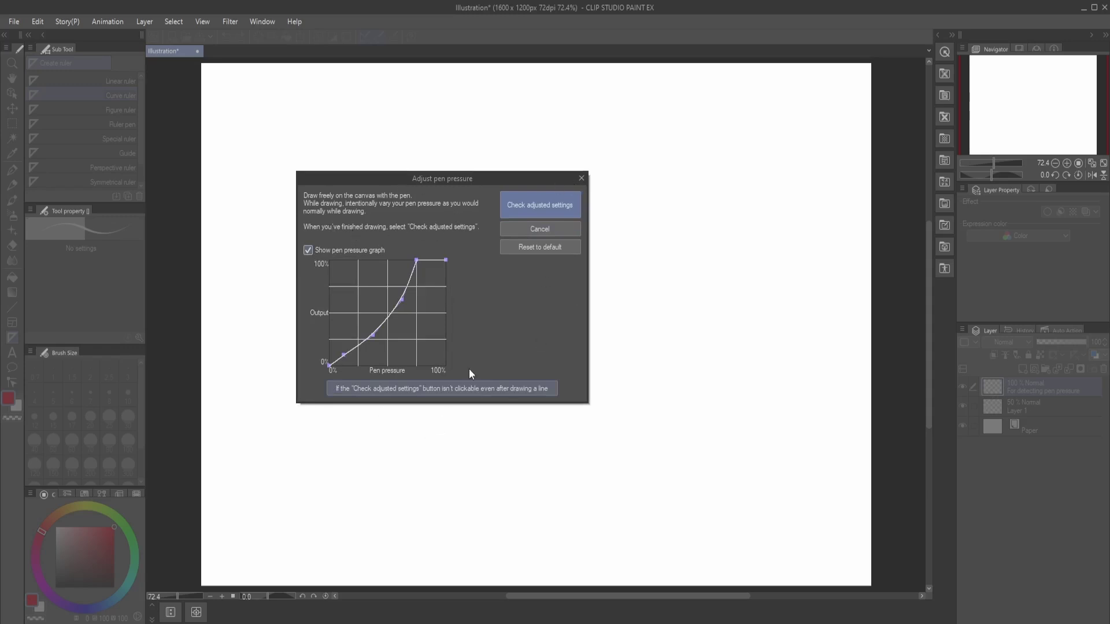
left_click(580, 179)
Reopen the pen pressure settings from CSP's File menu
left_click(14, 22)
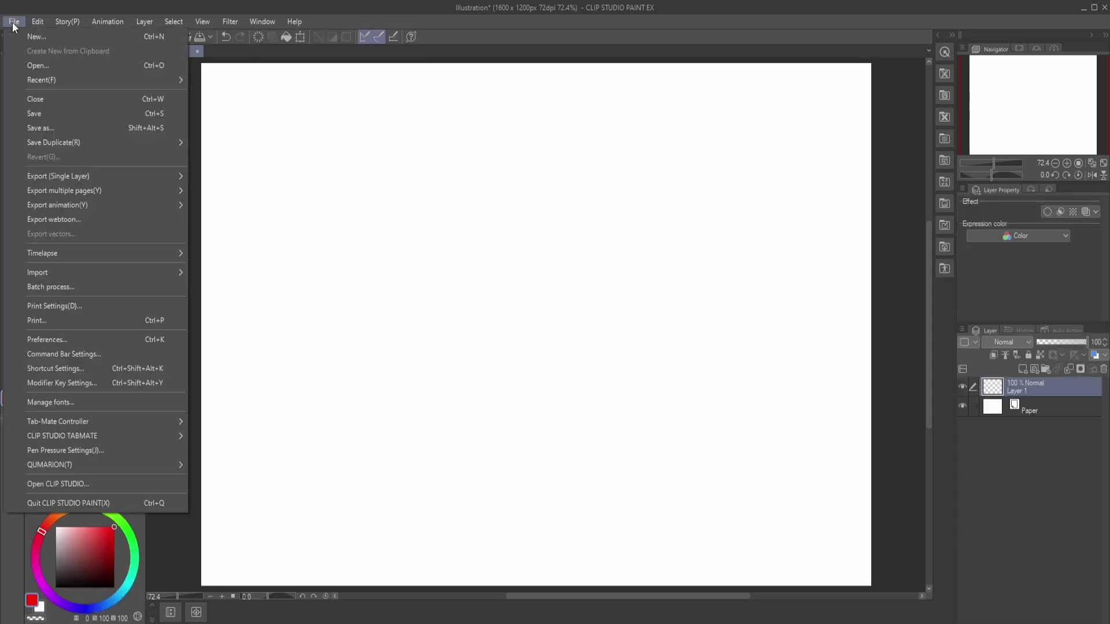
mouse_move(58, 464)
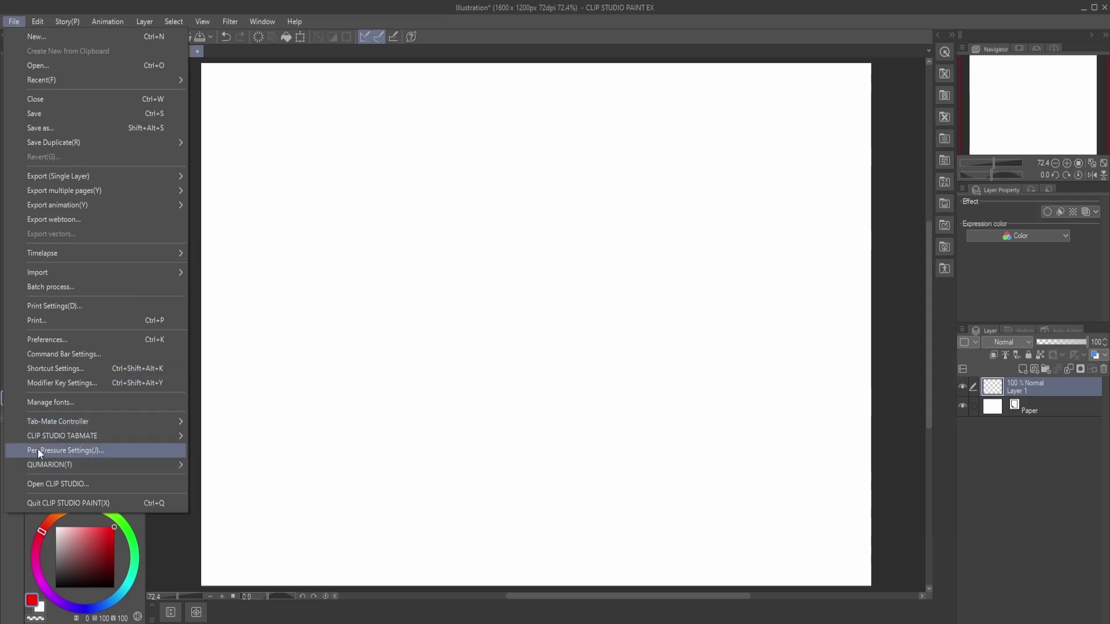
left_click(98, 453)
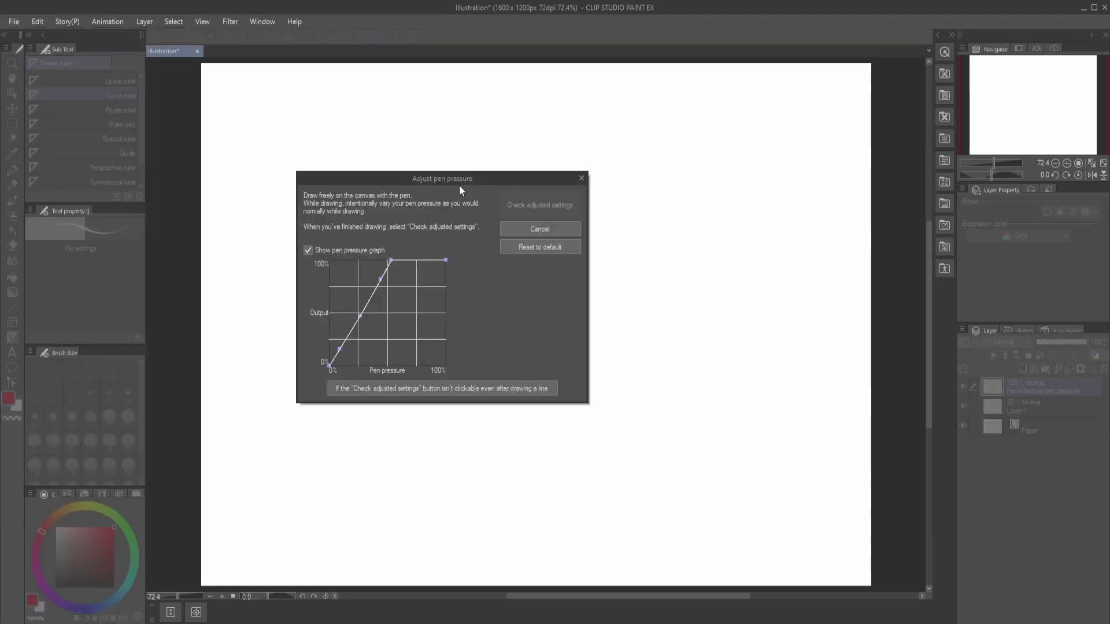
Draw test strokes until the pressure graph shows a steep curve reaching 100%
left_click_drag(457, 186, 529, 207)
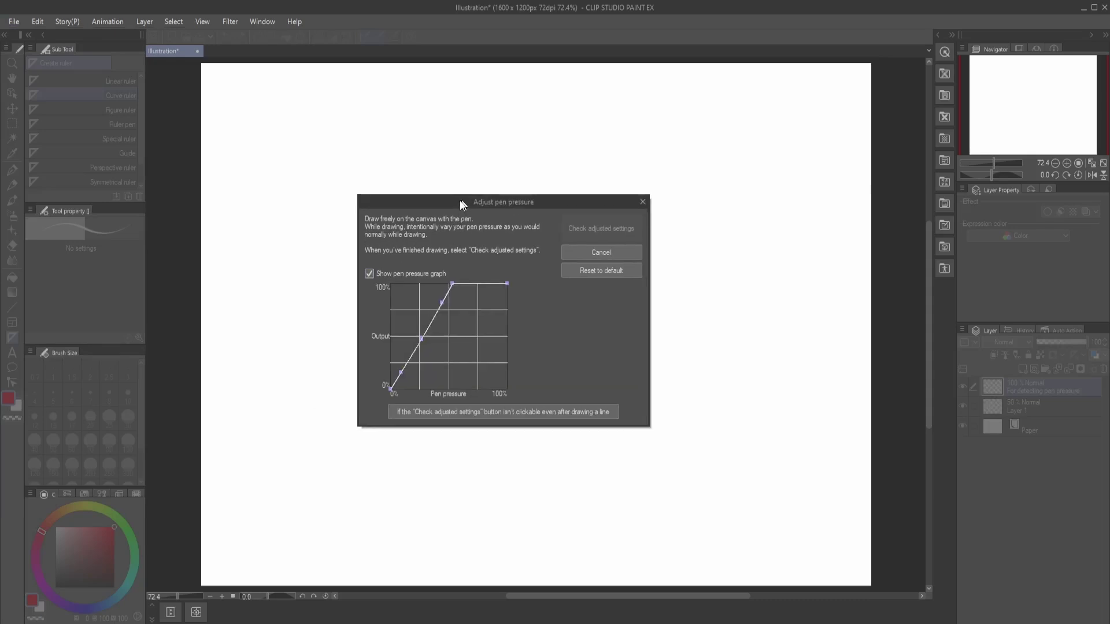
left_click_drag(463, 203, 413, 209)
left_click_drag(756, 154, 711, 377)
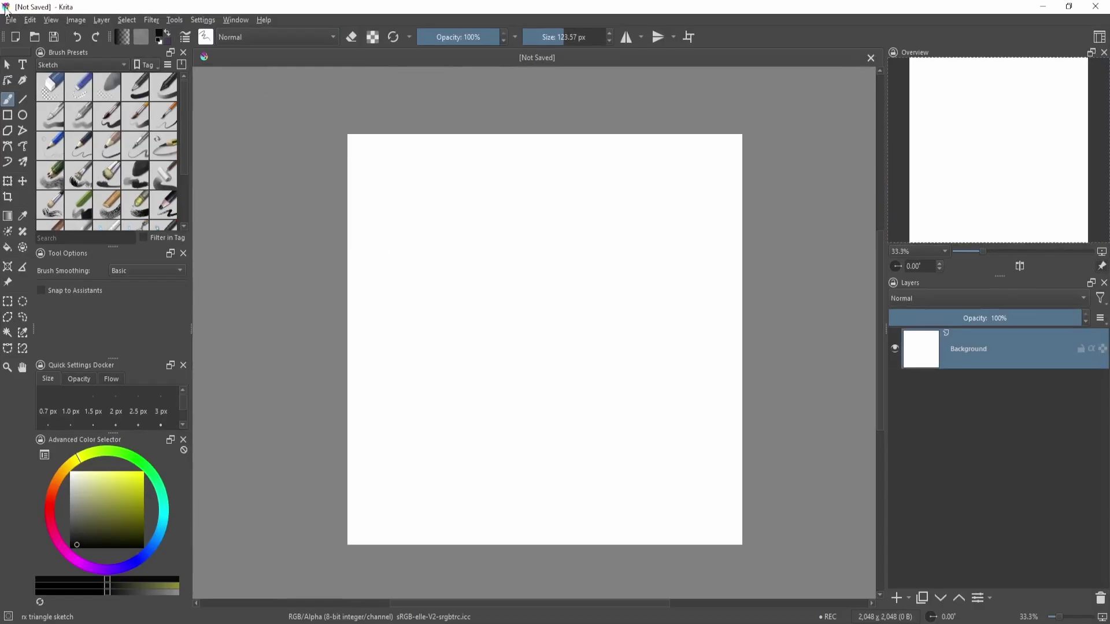
Open Krita's Configure Krita dialog on the Tablet settings page
left_click(203, 20)
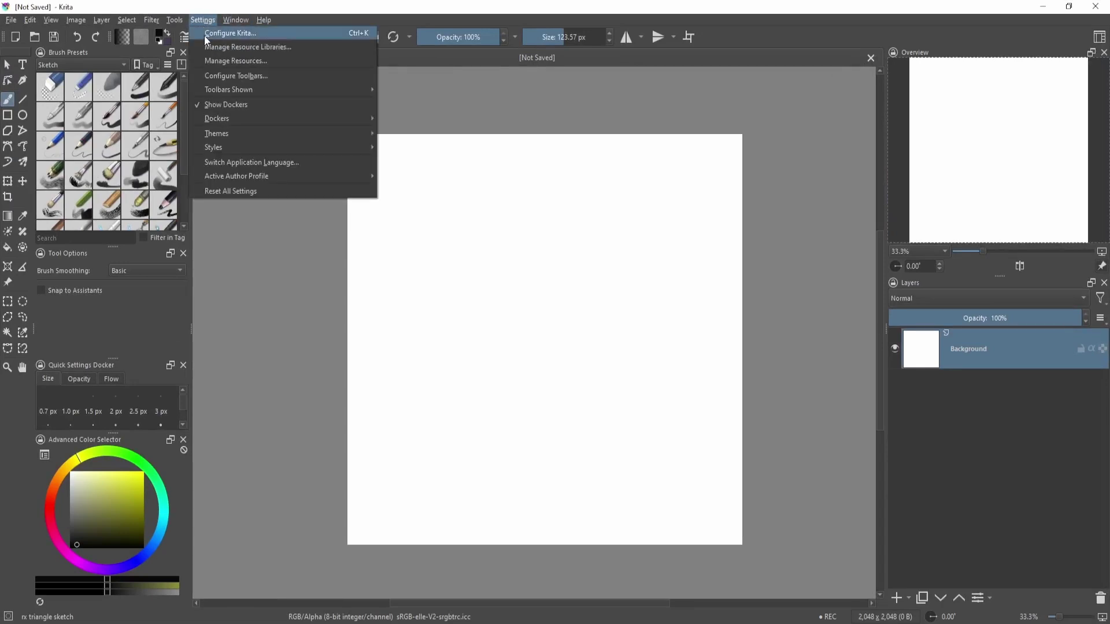
left_click(208, 33)
left_click(370, 347)
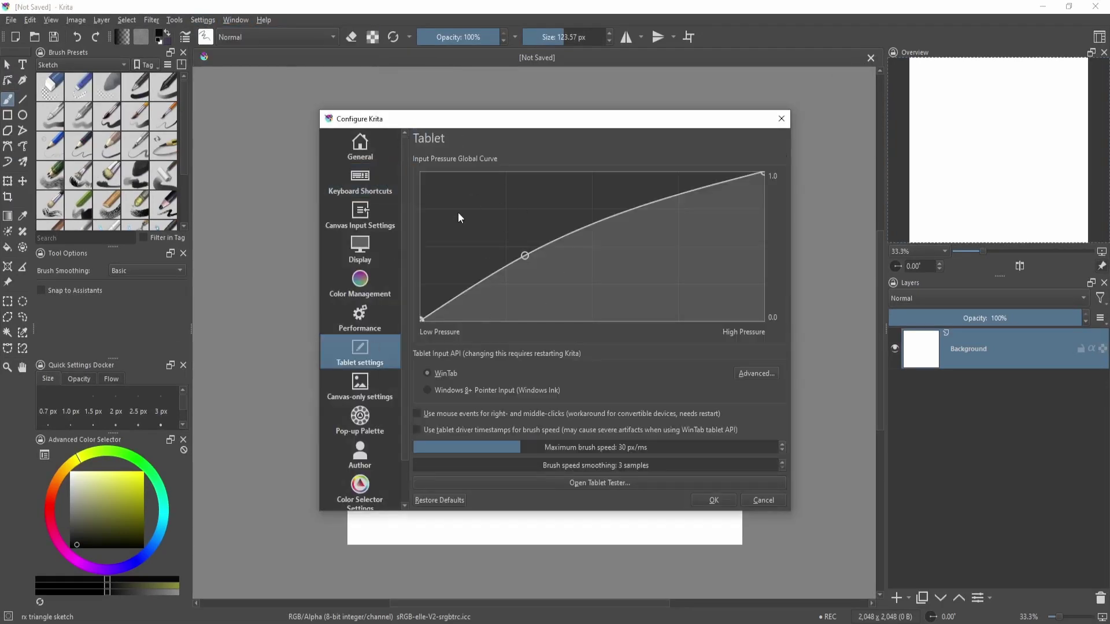
left_click_drag(534, 119, 467, 111)
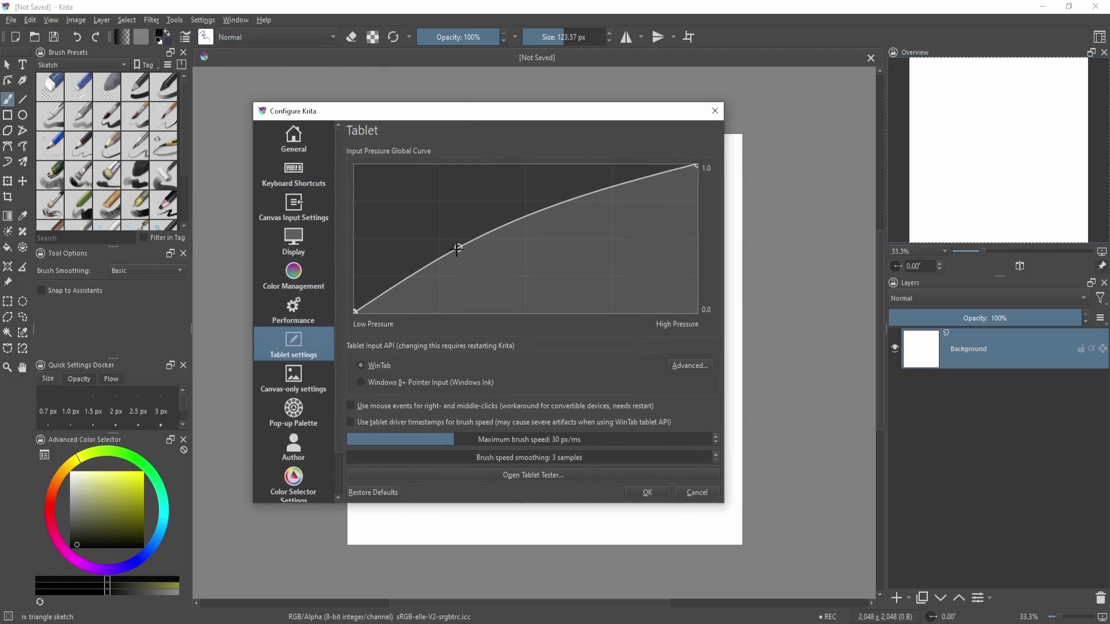
Try out S-shaped Input Pressure Global Curves by adding and dragging curve points
left_click_drag(458, 248, 493, 260)
left_click_drag(604, 220, 589, 185)
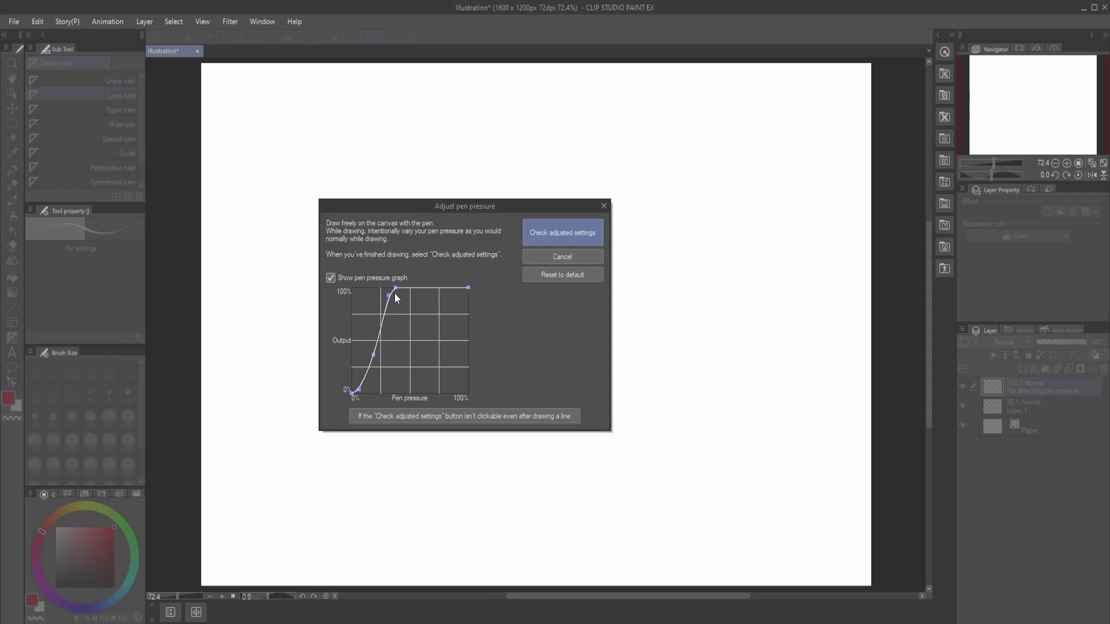
left_click(449, 469)
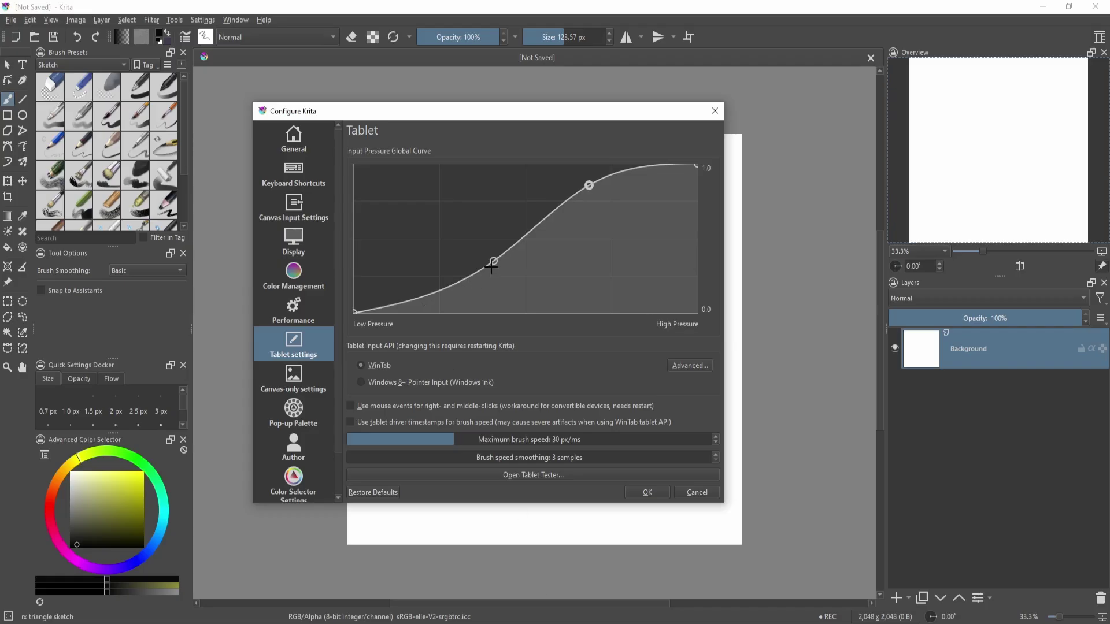
left_click_drag(493, 263, 421, 263)
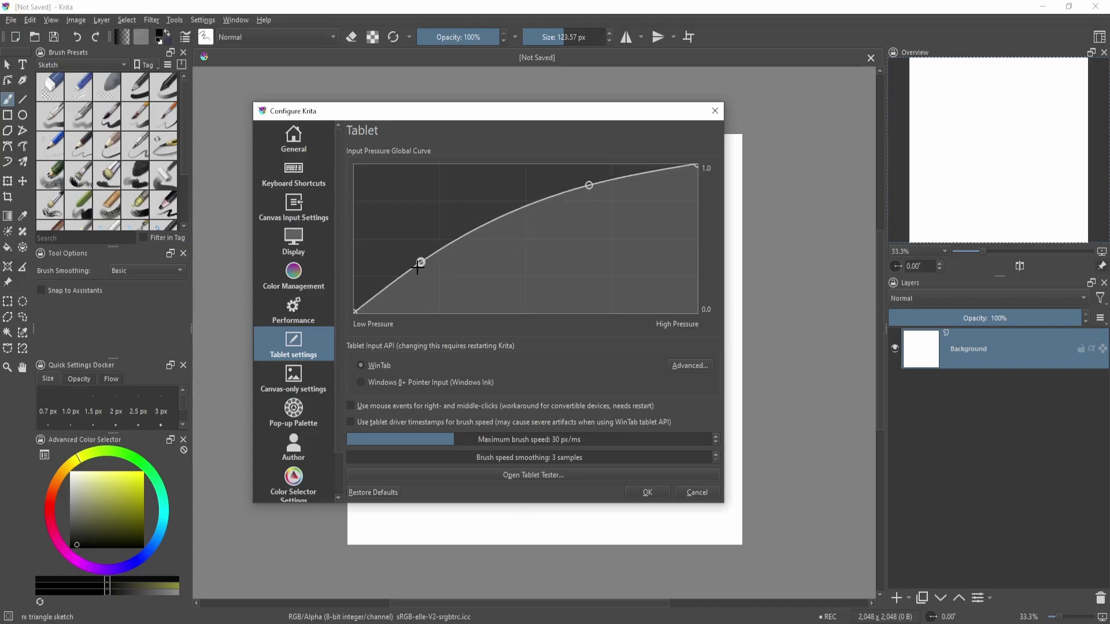
left_click_drag(589, 185, 503, 218)
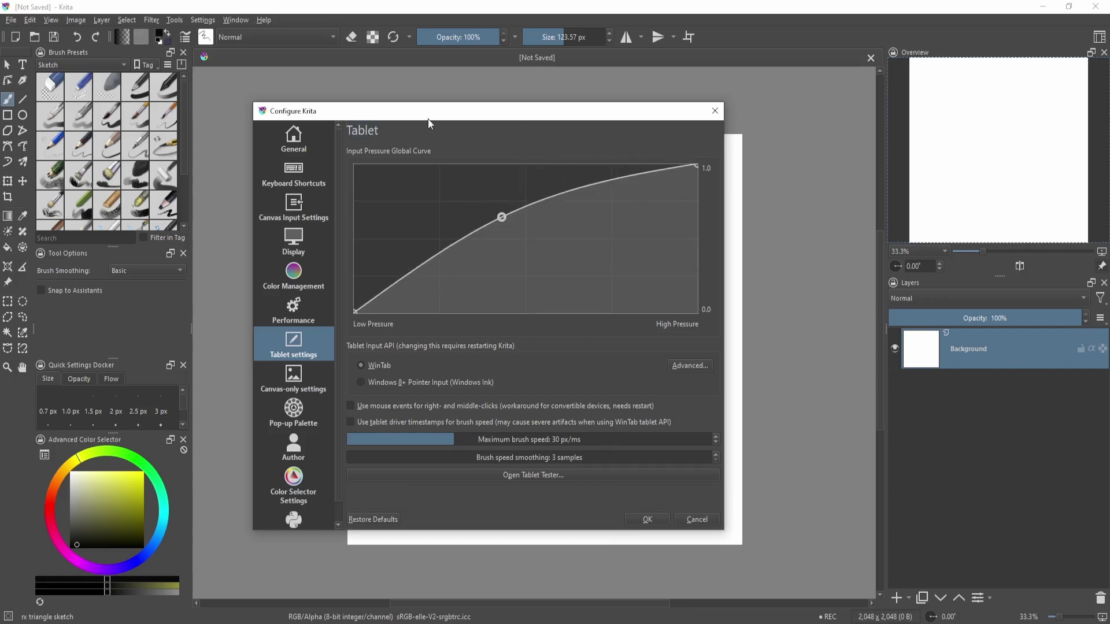
left_click_drag(427, 119, 240, 125)
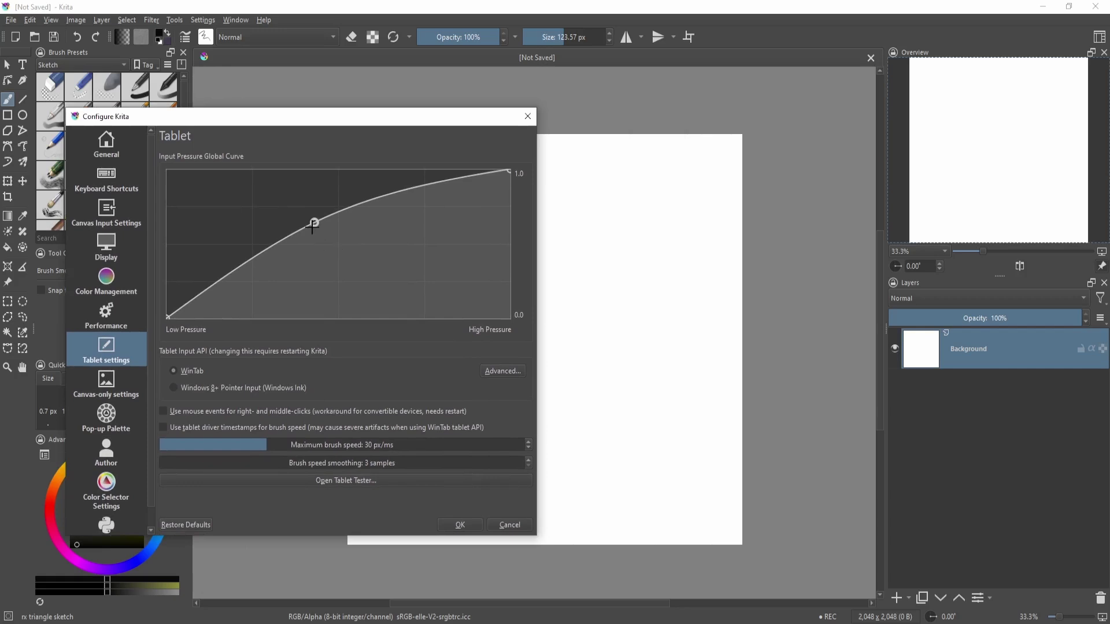
left_click_drag(312, 226, 342, 235)
left_click_drag(426, 223, 409, 183)
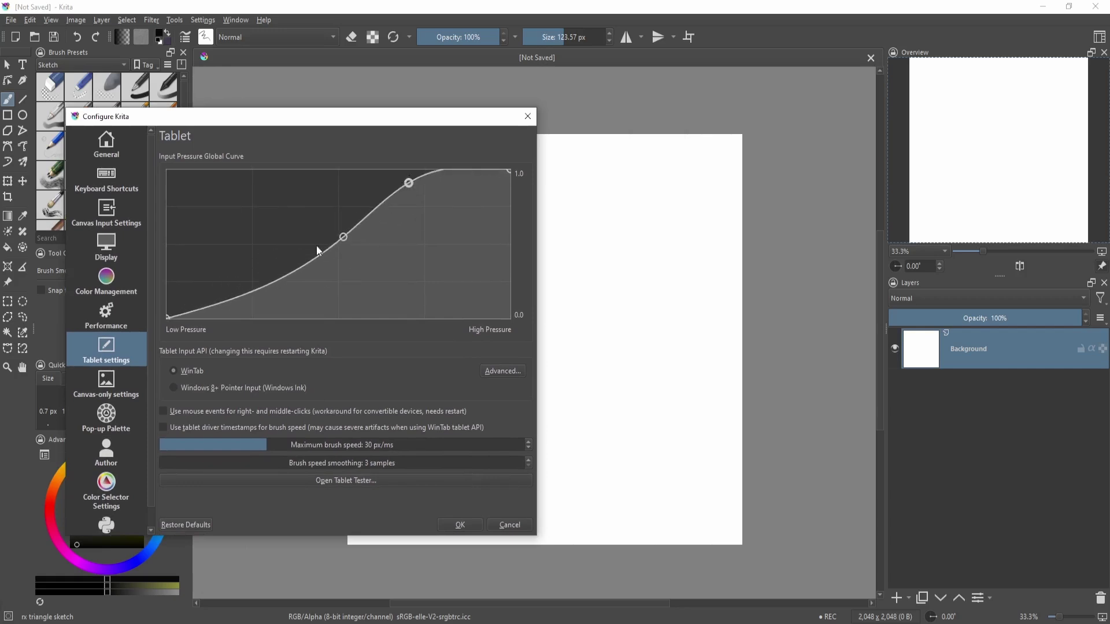
left_click_drag(318, 250, 345, 338)
left_click_drag(409, 183, 428, 290)
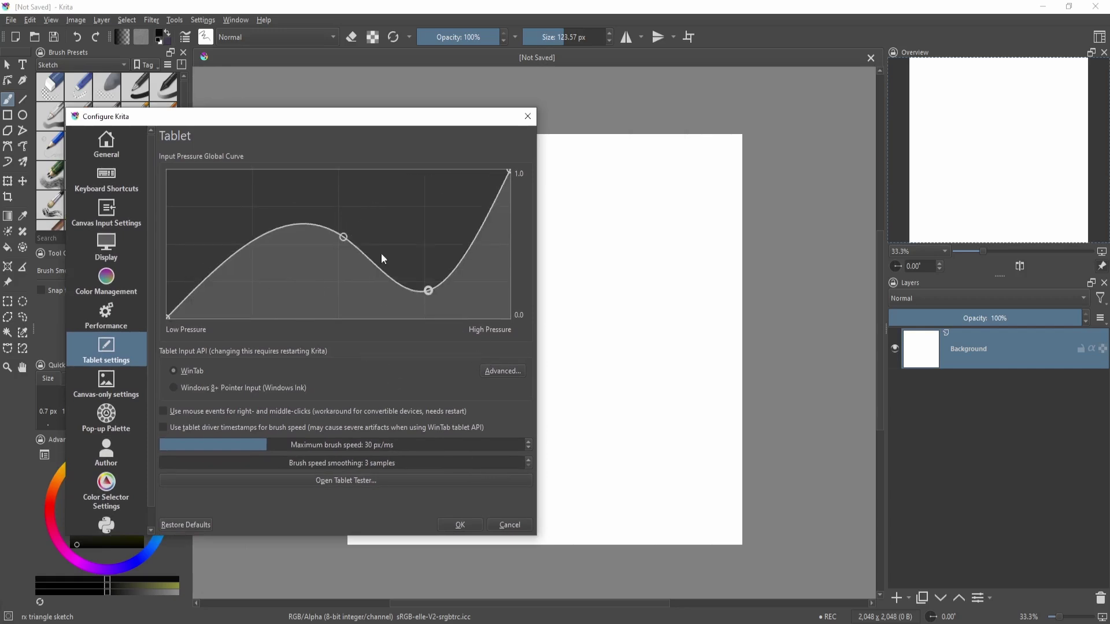
Reset the pressure curve to a straight diagonal line with one middle point
key("Delete")
key("Delete")
left_click(335, 242)
mouse_move(335, 242)
left_mouse_down()
mouse_move(317, 252)
mouse_move(328, 251)
left_mouse_up()
left_click_drag(366, 116, 419, 113)
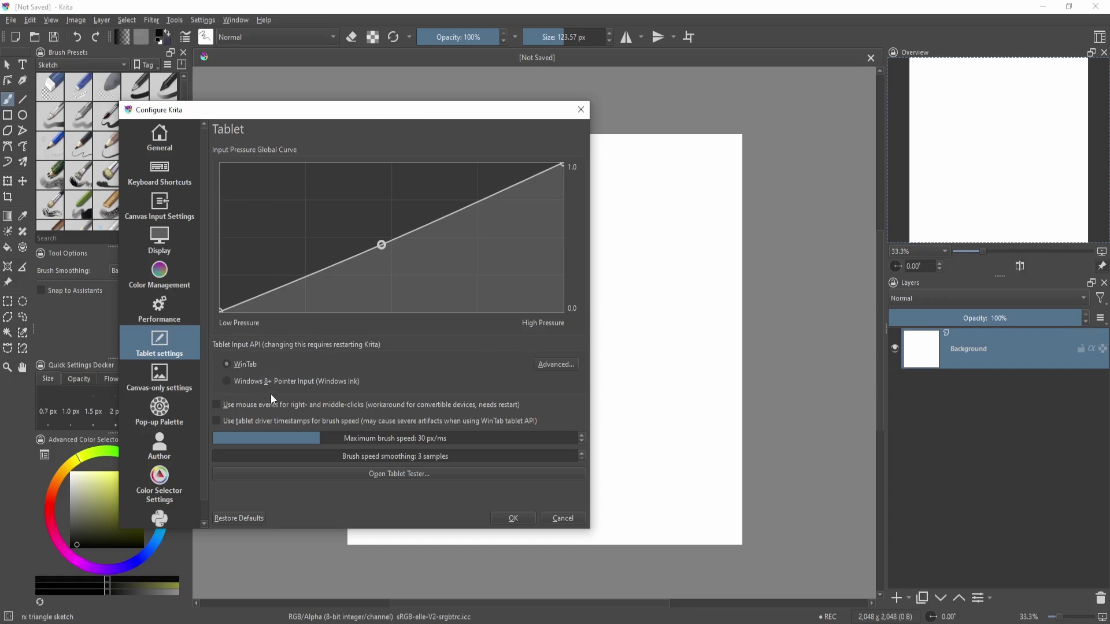
Leave the global pressure curve linear and close the Tablet settings
left_click_drag(322, 119, 398, 119)
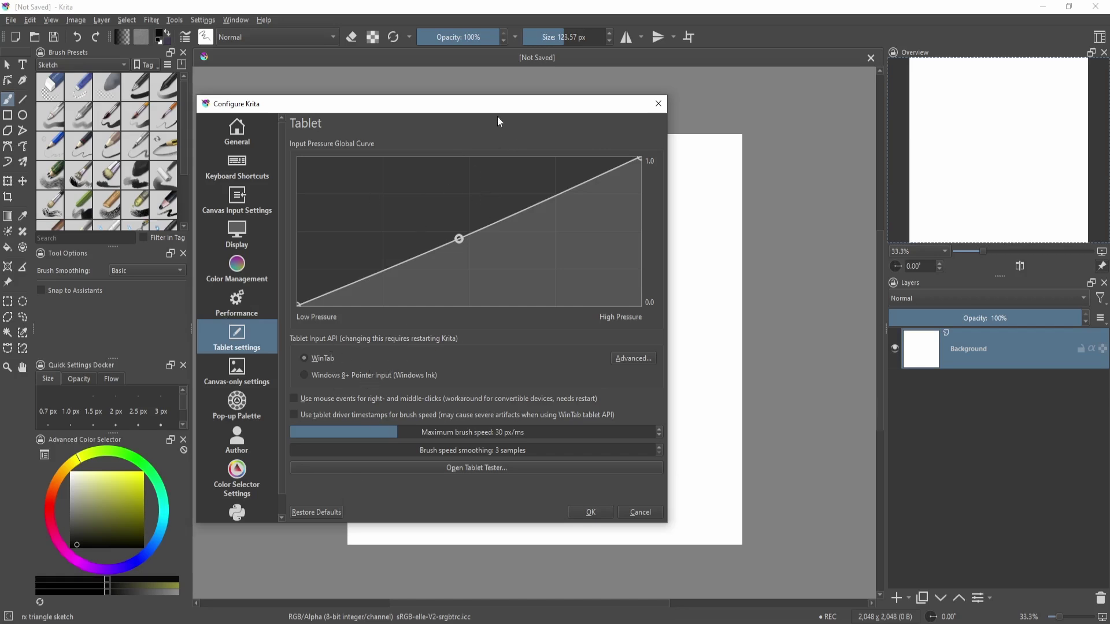
left_click_drag(497, 117, 383, 122)
left_click(547, 116)
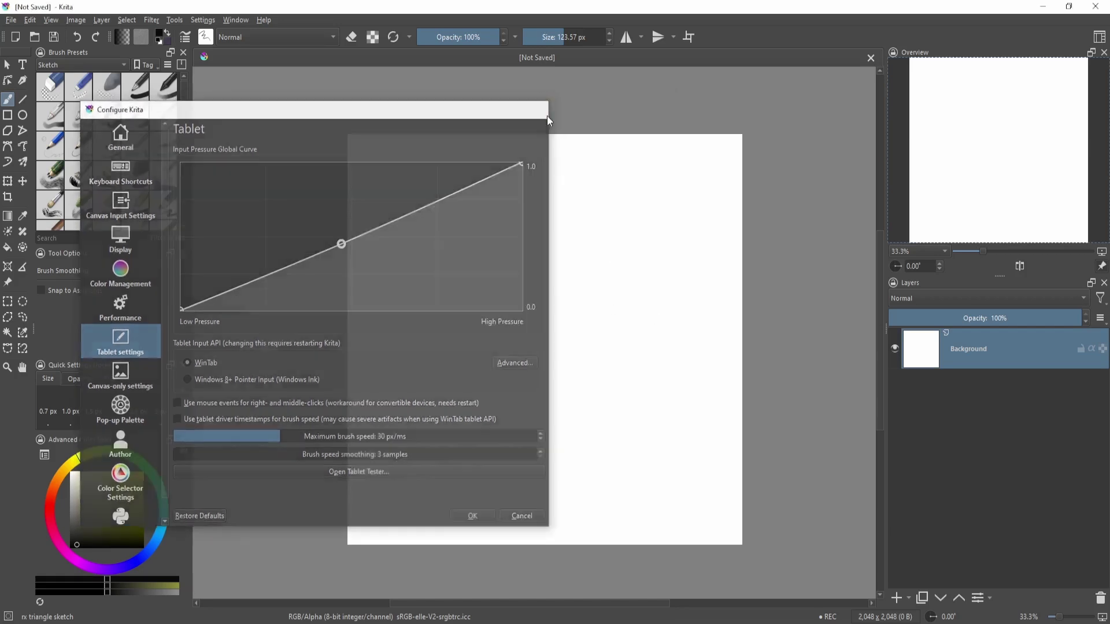
Paint a pressure test scribble, then select the csp.shortcuts scheme text on the forum
mouse_move(440, 330)
left_mouse_down()
mouse_move(483, 300)
mouse_move(547, 320)
mouse_move(664, 225)
mouse_move(696, 376)
mouse_move(622, 370)
left_mouse_up()
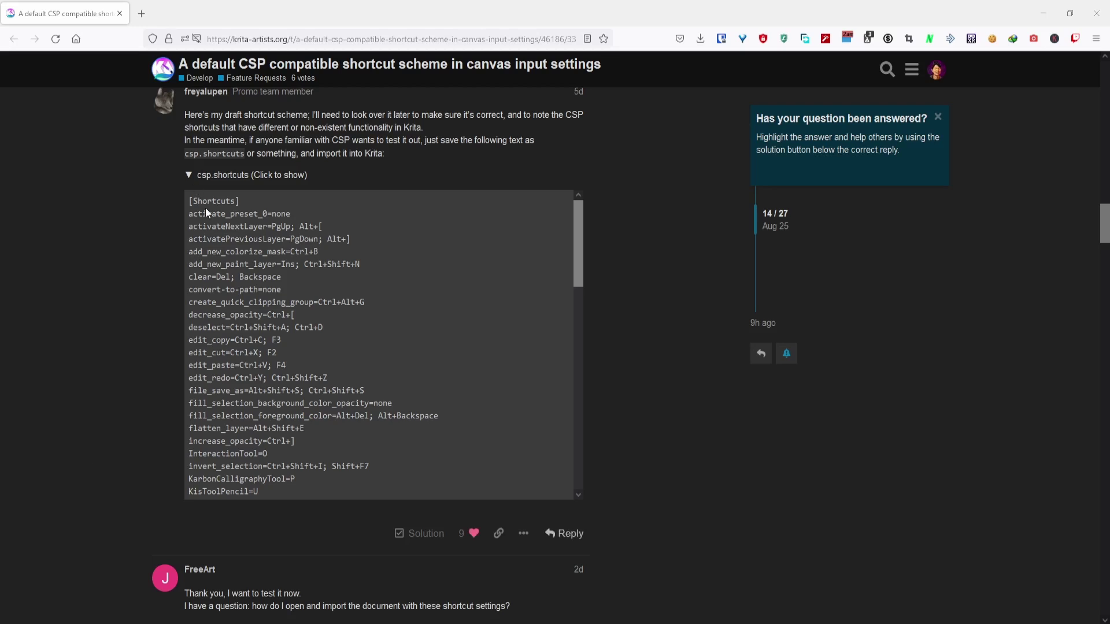
left_click_drag(204, 213, 299, 382)
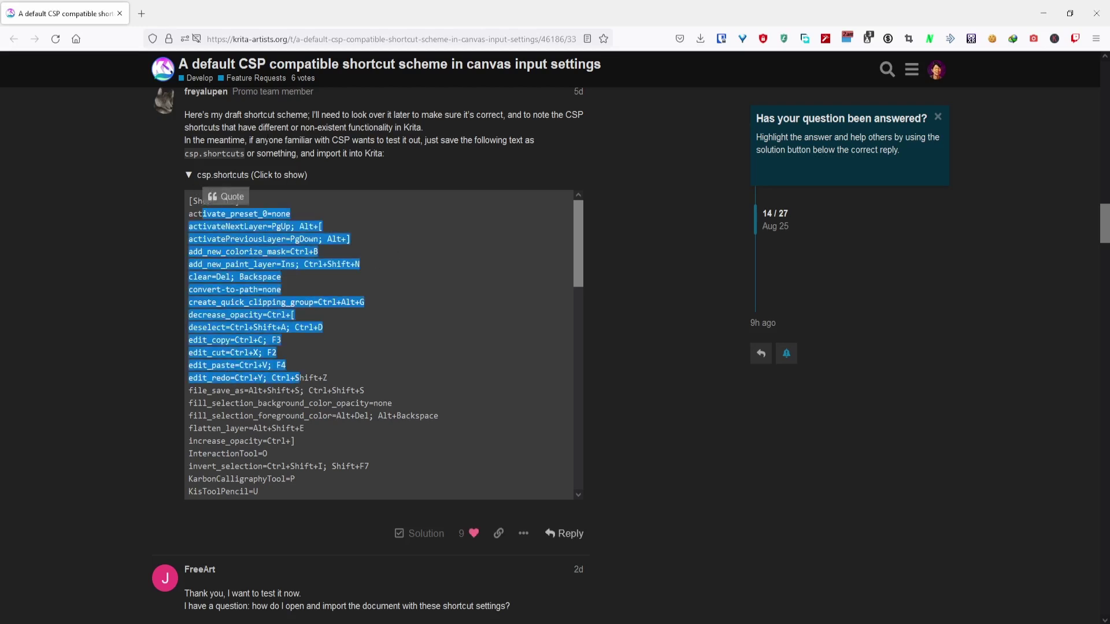
scroll(188, 153, "up", 1)
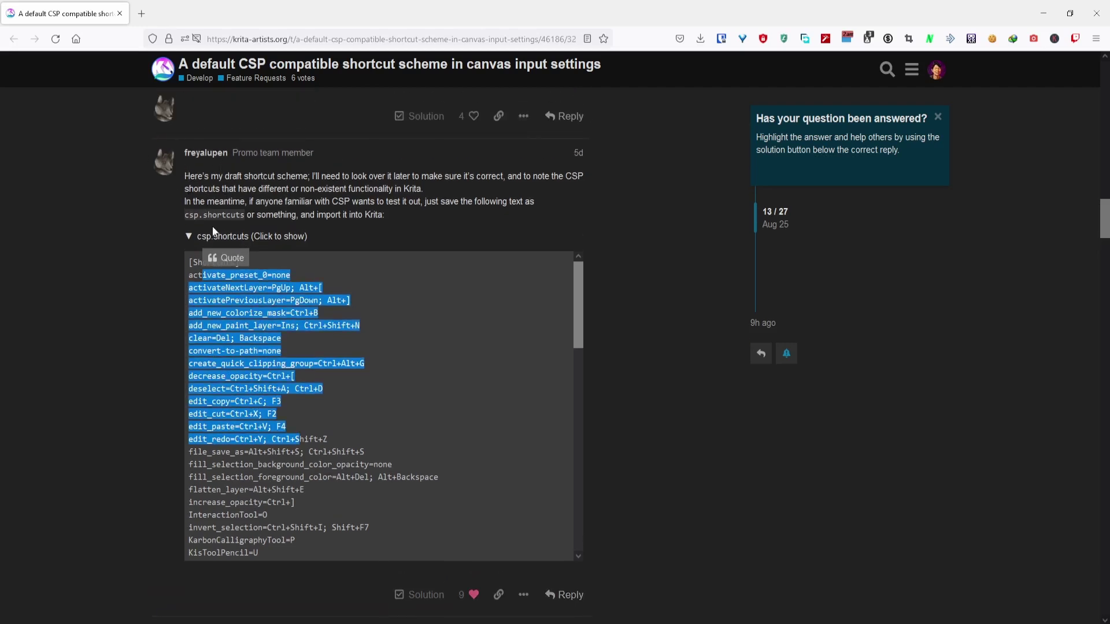
left_click(225, 245)
left_click_drag(222, 262, 283, 351)
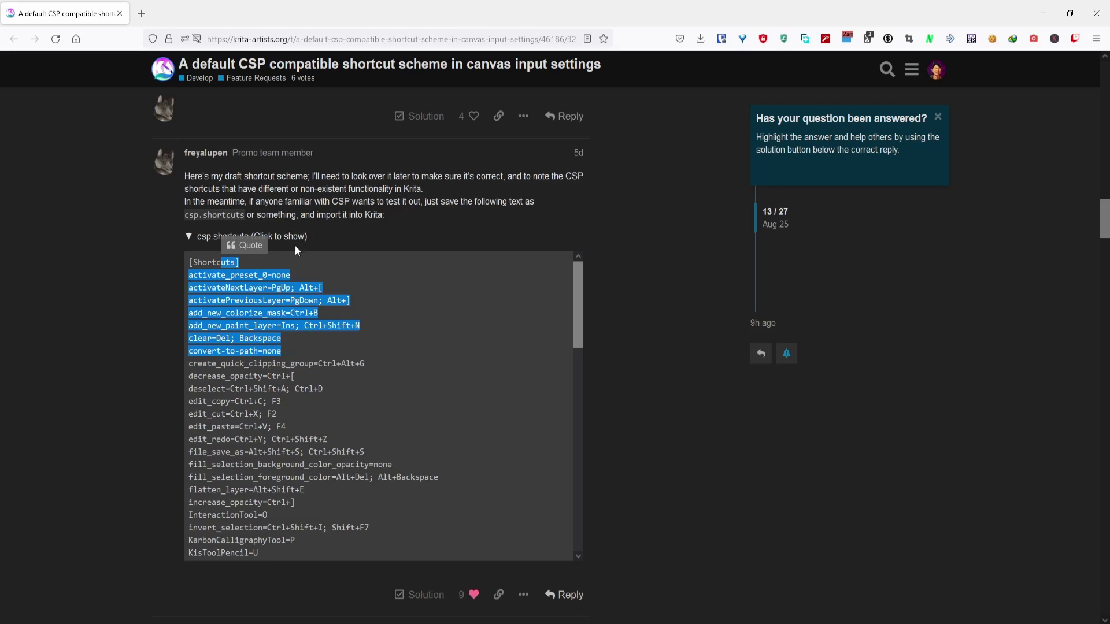
left_click(180, 269)
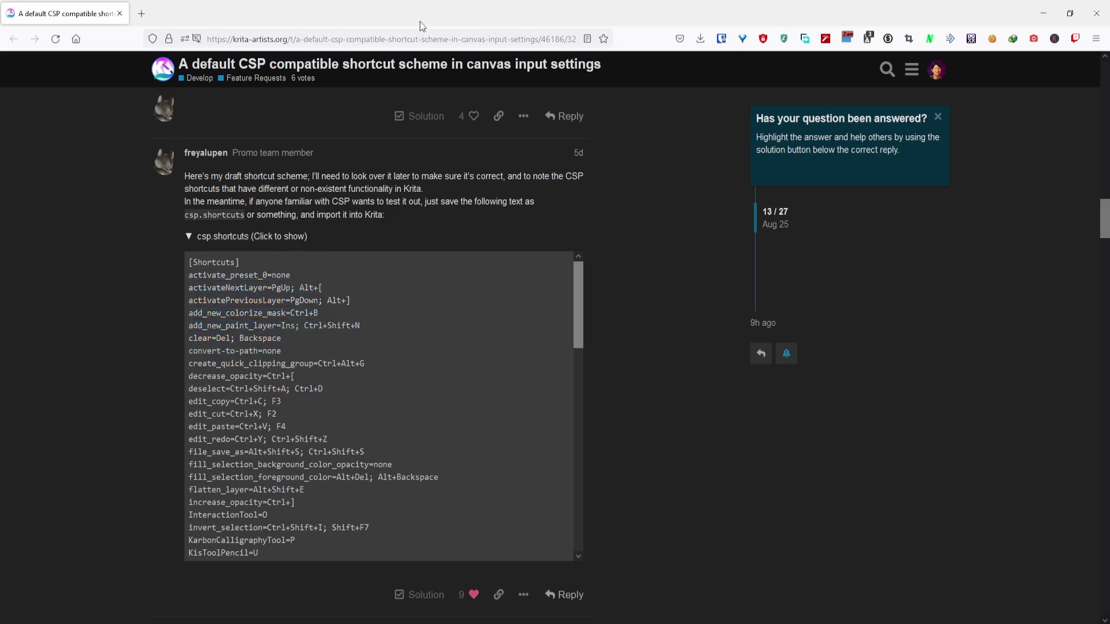
left_click_drag(188, 265, 341, 488)
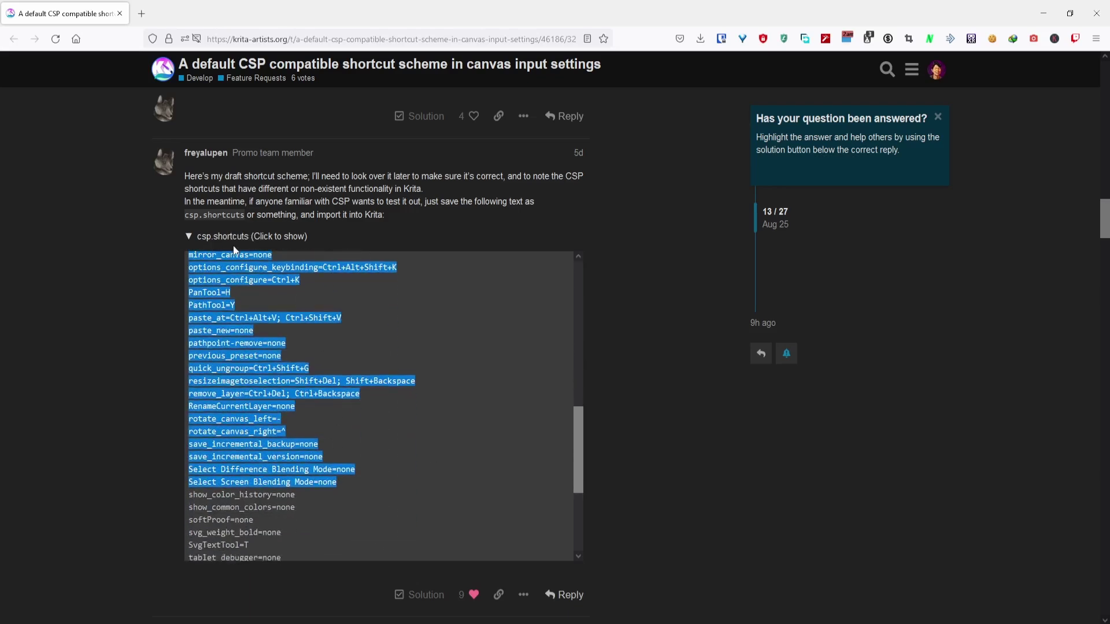
Collapse the code block, read through the CSP-to-Krita shortcut notes, and return to Krita
left_click(190, 238)
scroll(191, 231, "down", 10)
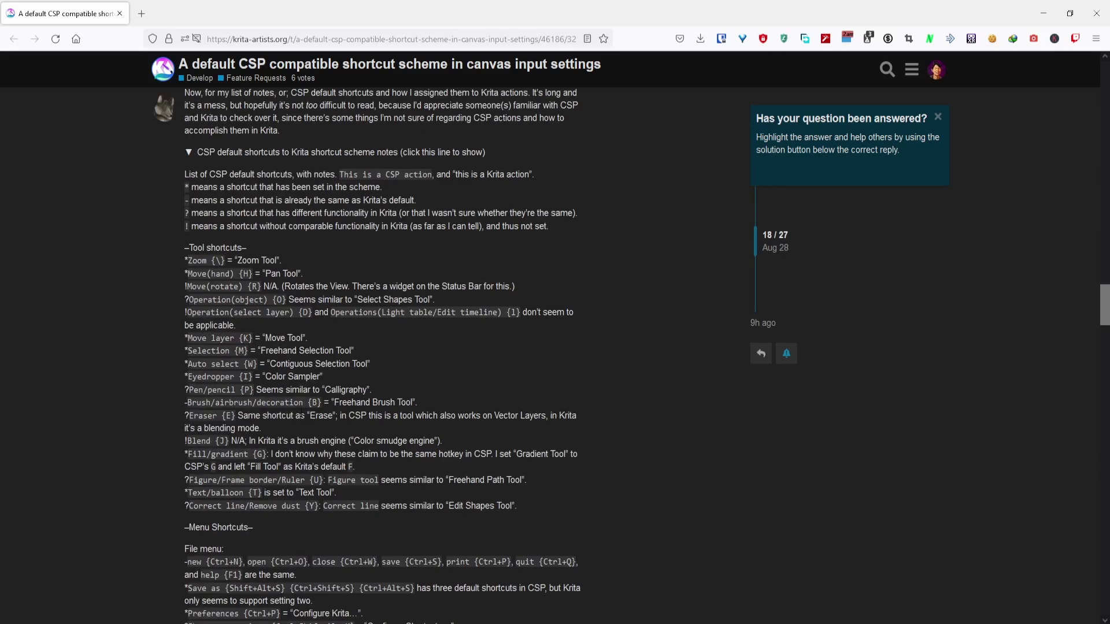
scroll(192, 228, "up", 2)
left_click(192, 222)
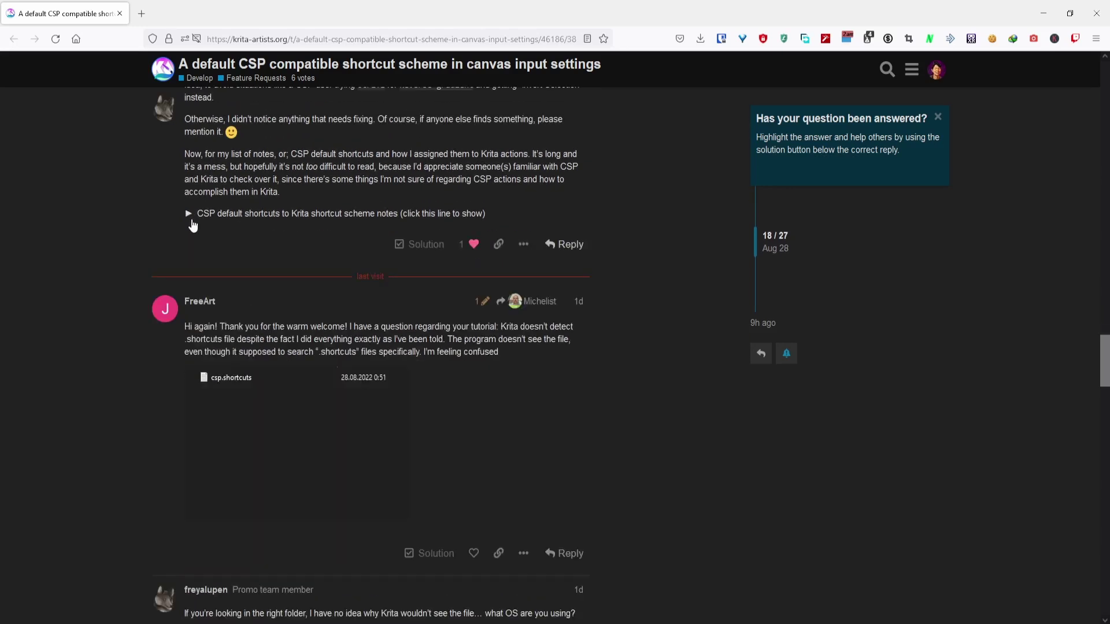
left_click(193, 223)
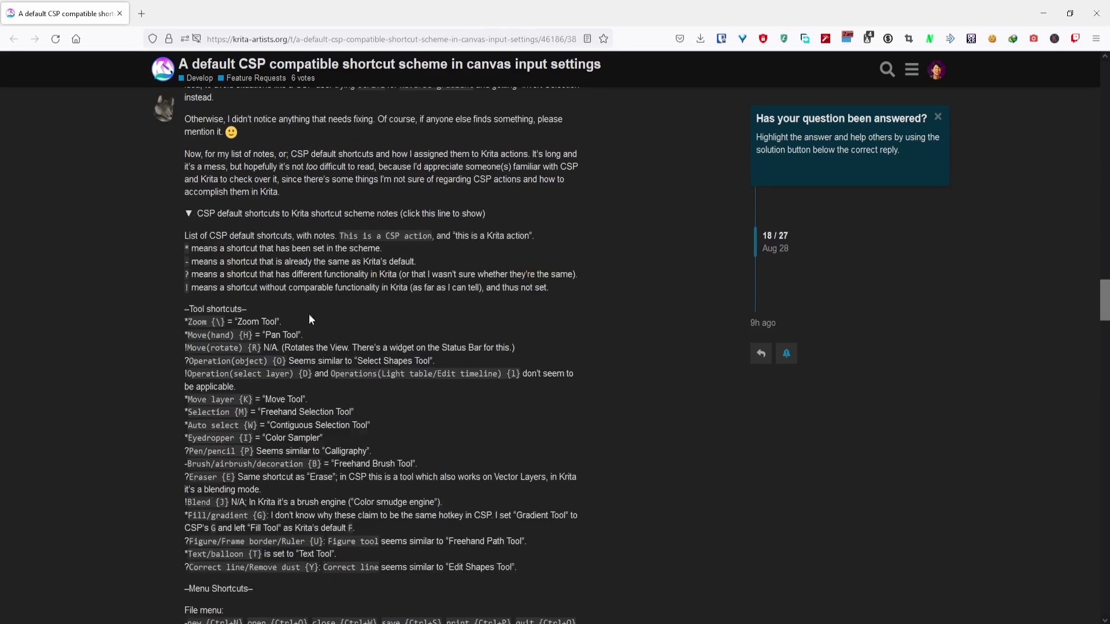
scroll(221, 298, "down", 2)
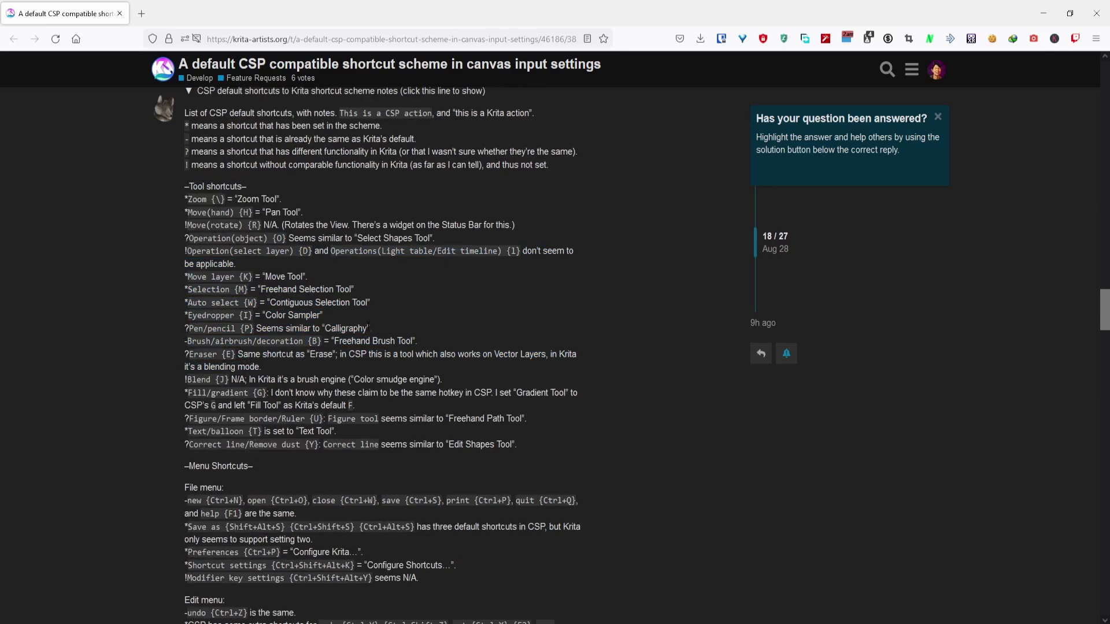
key("alt+Tab")
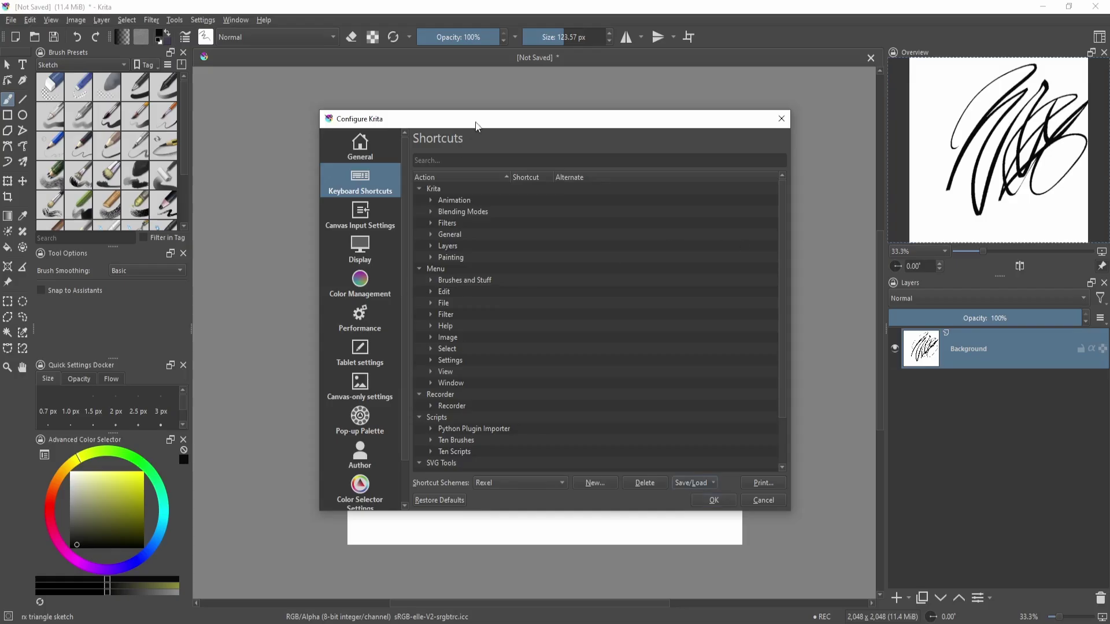
Check the Shortcut Schemes list, find no CSP scheme, and close the settings with Escape
left_click_drag(477, 126, 319, 91)
left_click(355, 447)
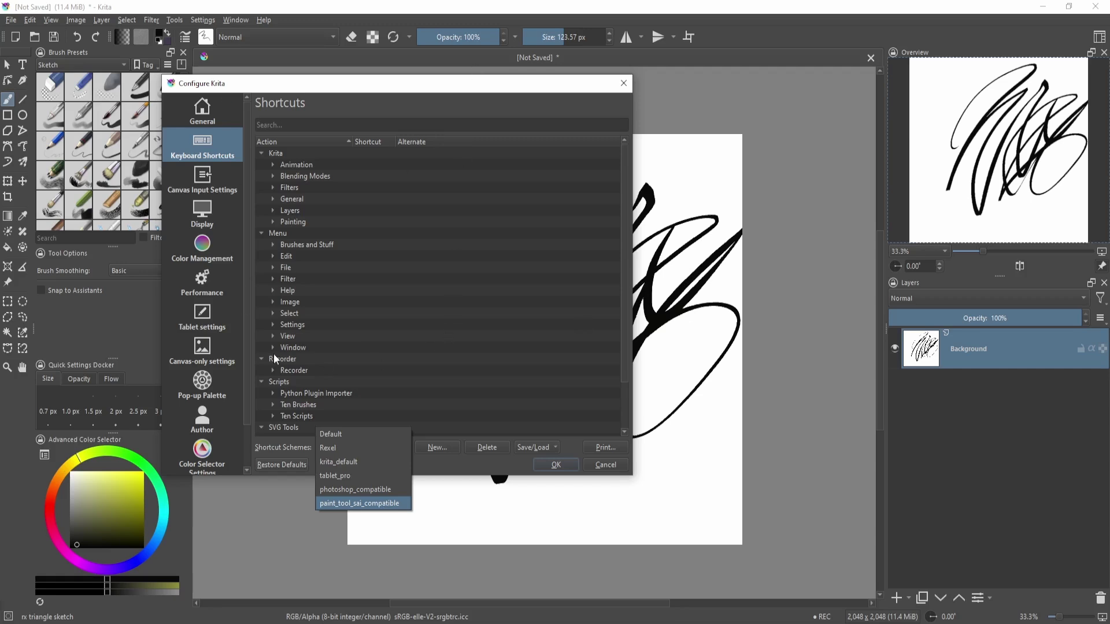
key("Escape")
key("Escape")
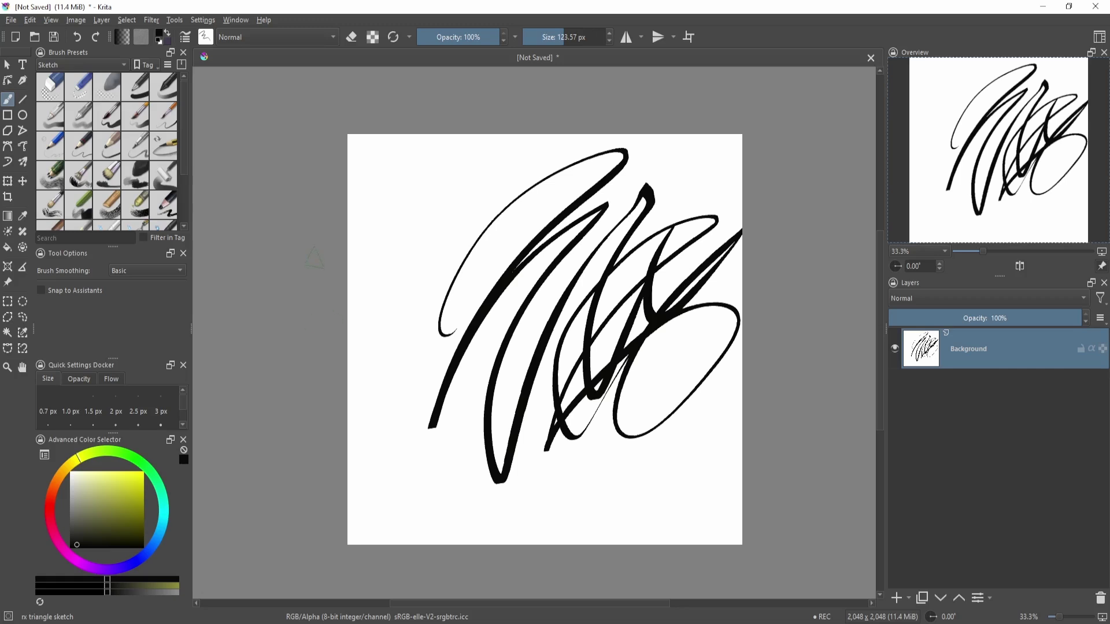
Open Configure Krita on the Keyboard Shortcuts page
left_click(203, 19)
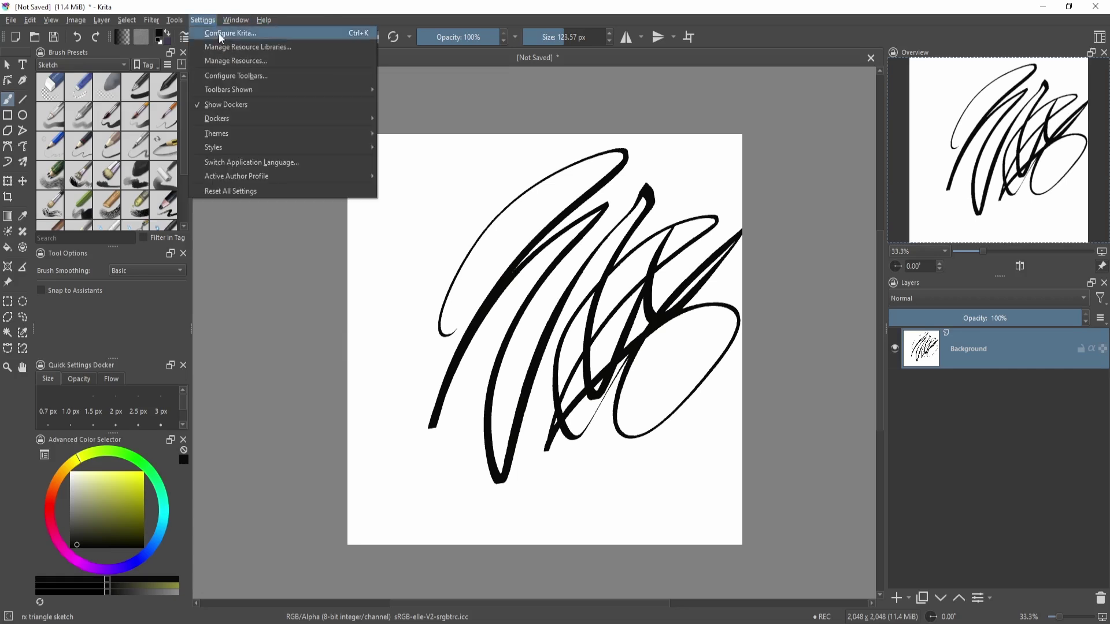
left_click(220, 35)
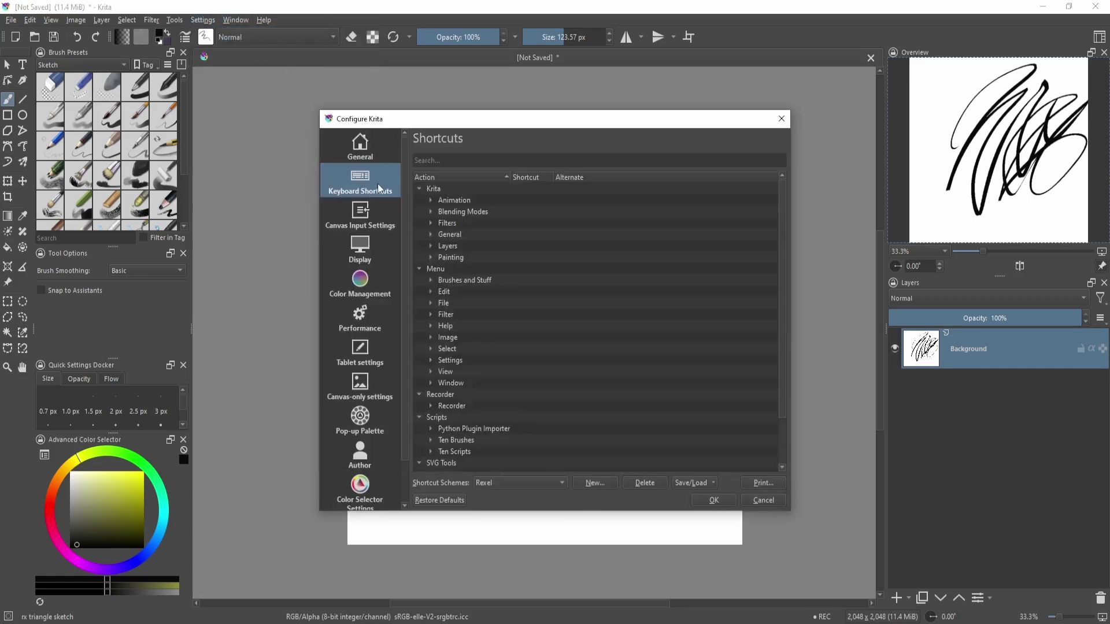
left_click(375, 207)
left_click(382, 184)
Start a Save/Load > Import of a shortcut scheme, then cancel the file dialog
left_click(692, 482)
left_click(698, 514)
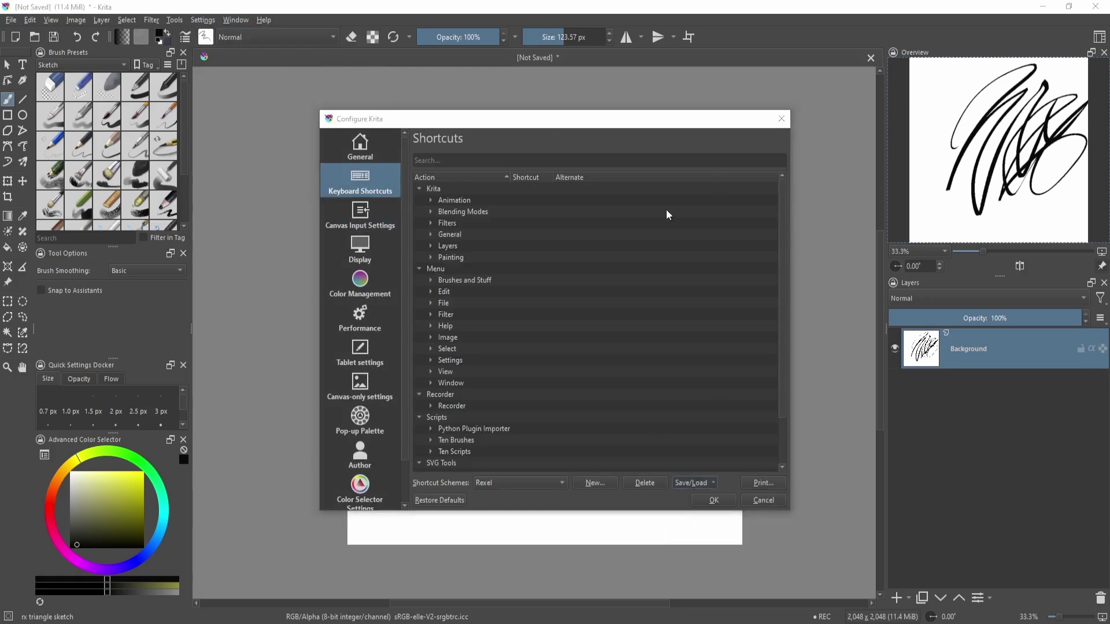
scroll(237, 260, "up", 5)
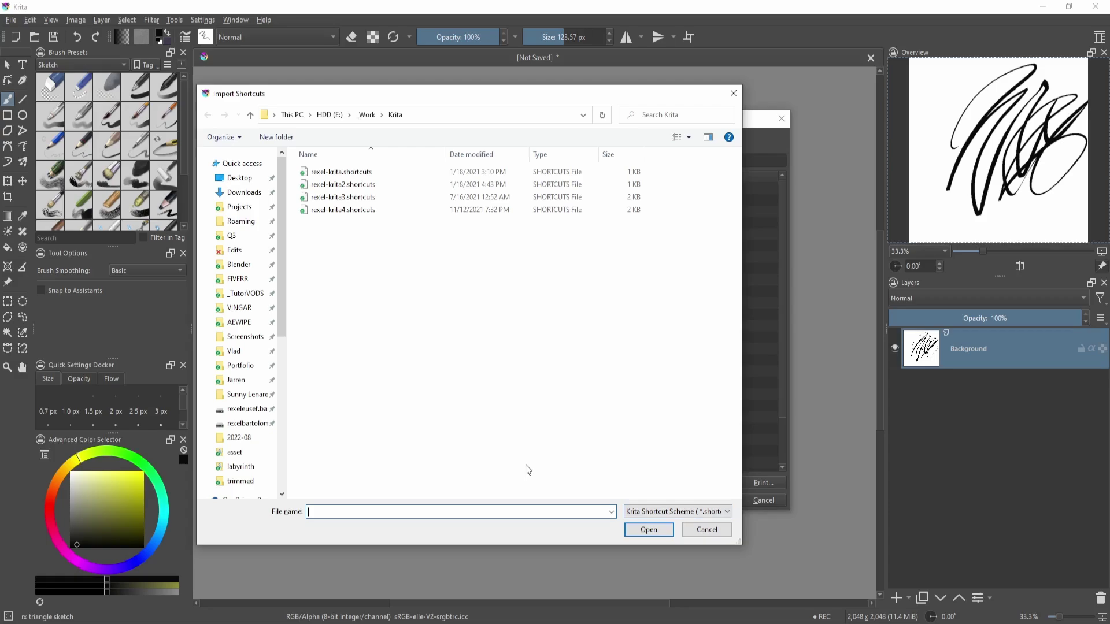
left_click(714, 530)
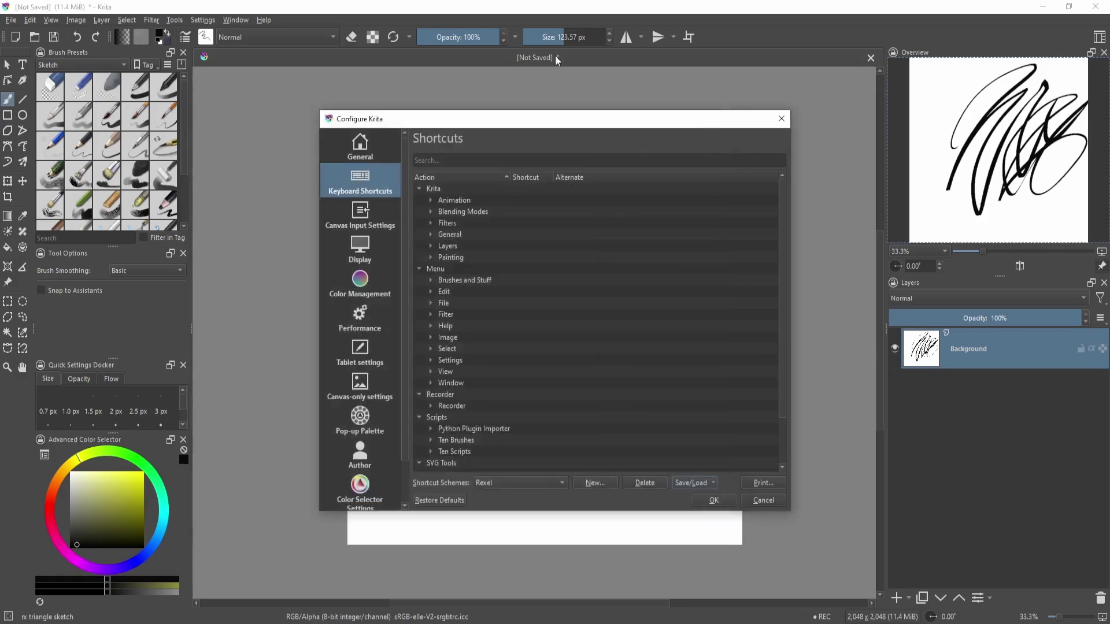